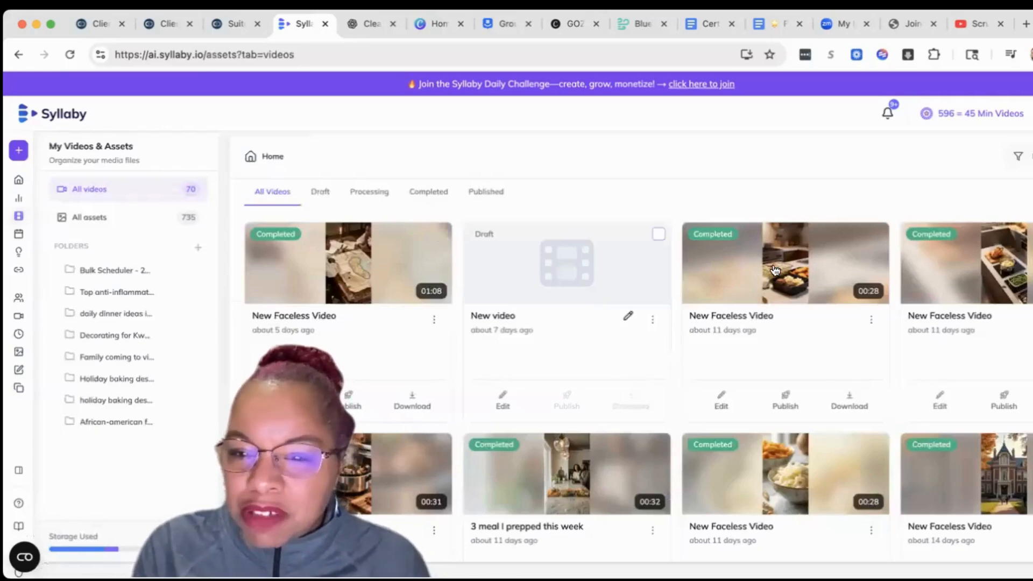
- Open the 28-second completed faceless video to watch its preview, and pause playback
{"action": "left_click", "coordinate": [775, 270]}
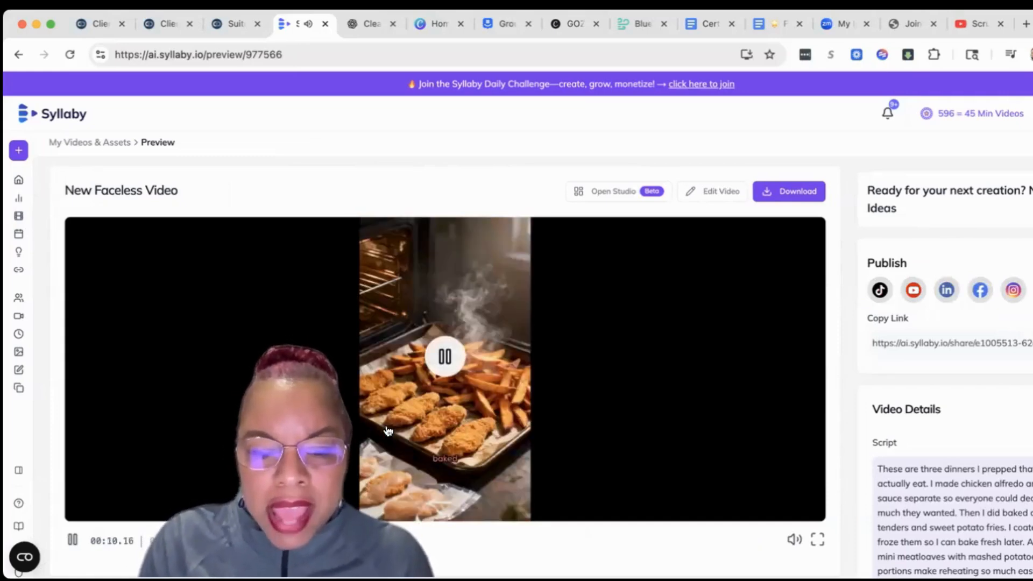
{"action": "left_click", "coordinate": [377, 415]}
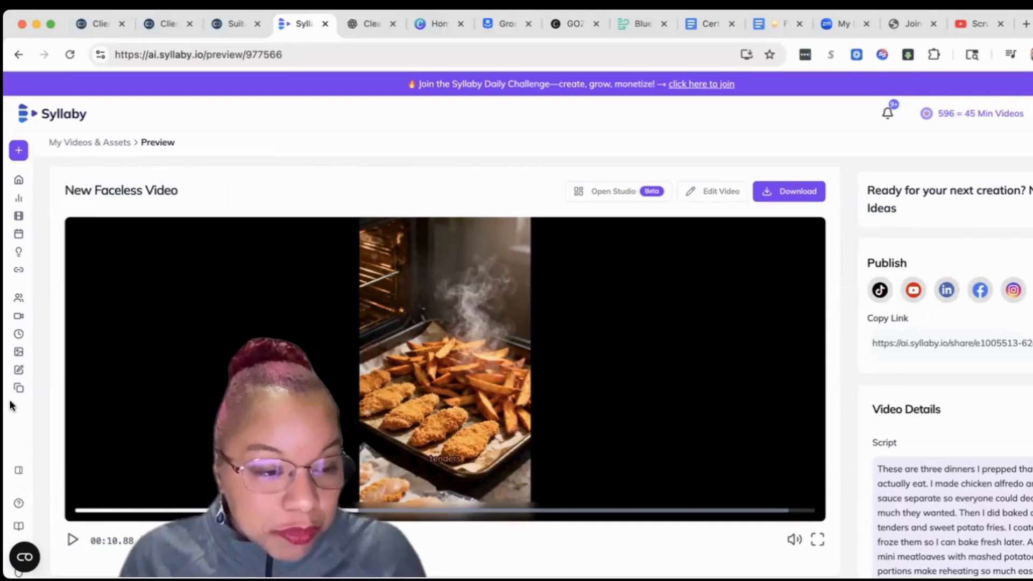
- Create a new bulk scheduler that takes its videos from an uploaded CSV file, and upload the file
{"action": "left_click", "coordinate": [20, 186]}
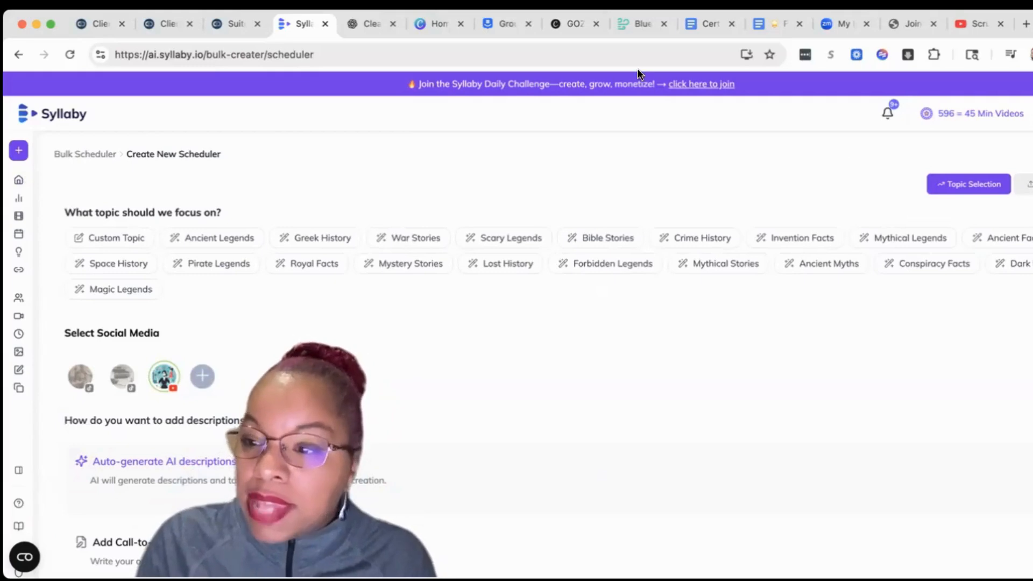
{"action": "left_click", "coordinate": [1027, 184]}
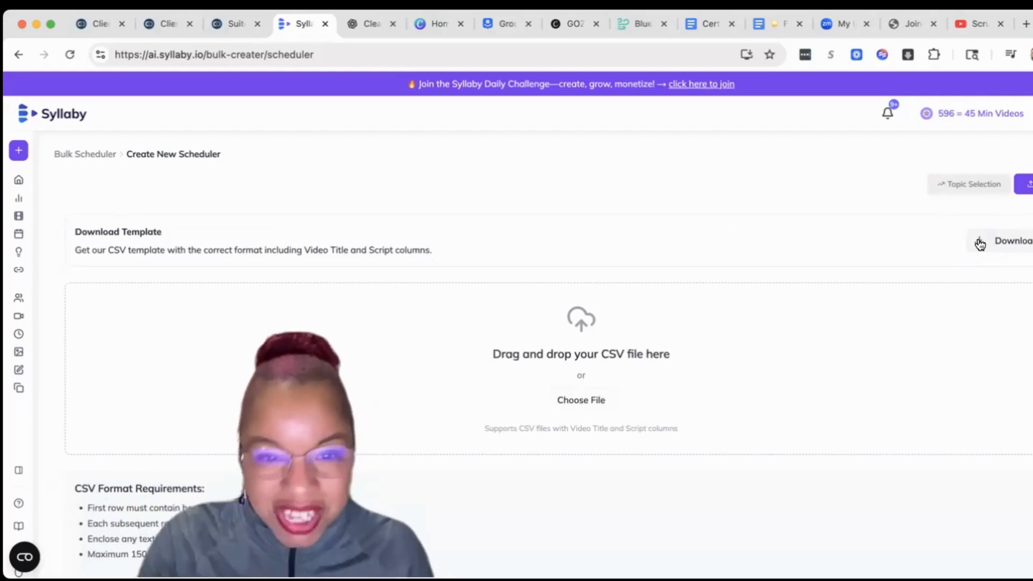
{"action": "left_click", "coordinate": [554, 407]}
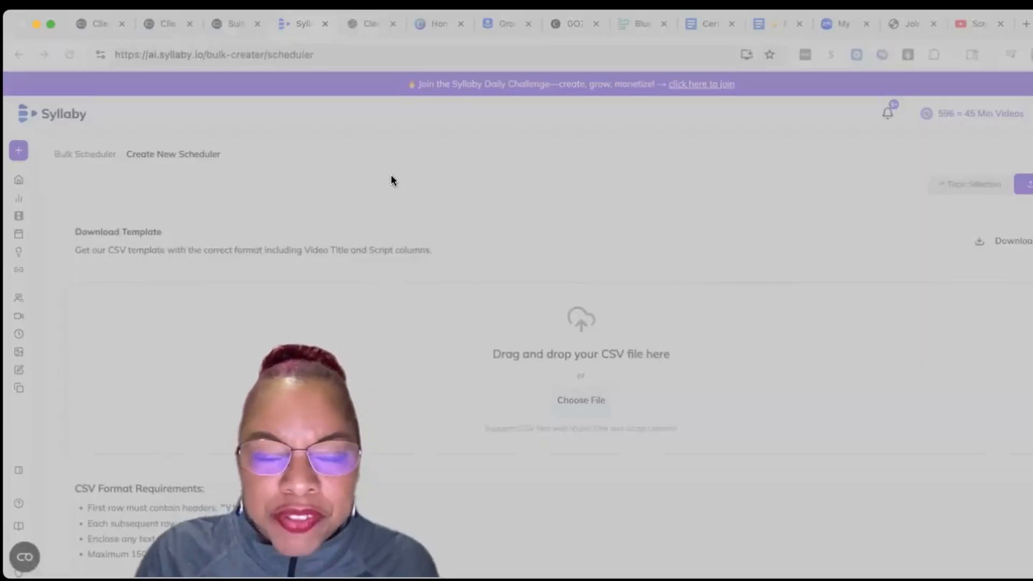
{"action": "left_click", "coordinate": [928, 464]}
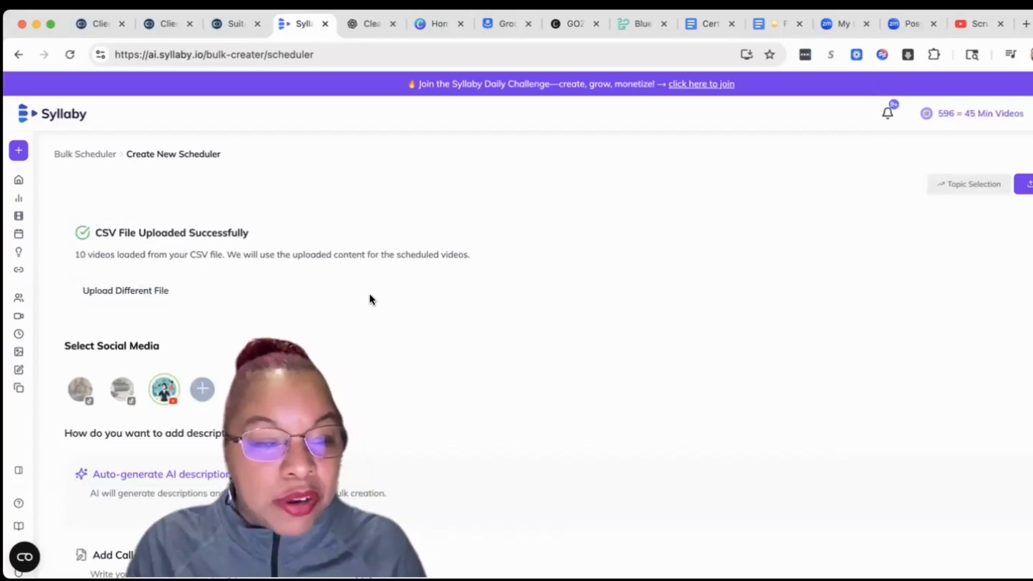
- Review the new scheduler's social media, description and tag, duration, frequency and posting time settings
{"action": "scroll", "coordinate": [367, 295], "scroll_direction": "down", "scroll_amount": 3}
{"action": "scroll", "coordinate": [356, 311], "scroll_direction": "down", "scroll_amount": 2}
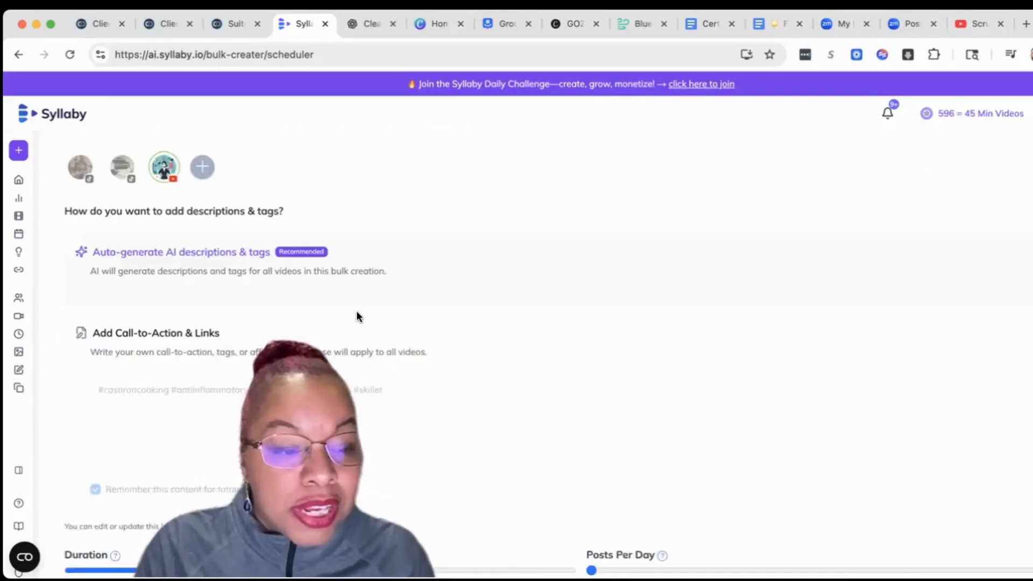
{"action": "scroll", "coordinate": [349, 317], "scroll_direction": "down", "scroll_amount": 2}
{"action": "scroll", "coordinate": [347, 317], "scroll_direction": "down", "scroll_amount": 5}
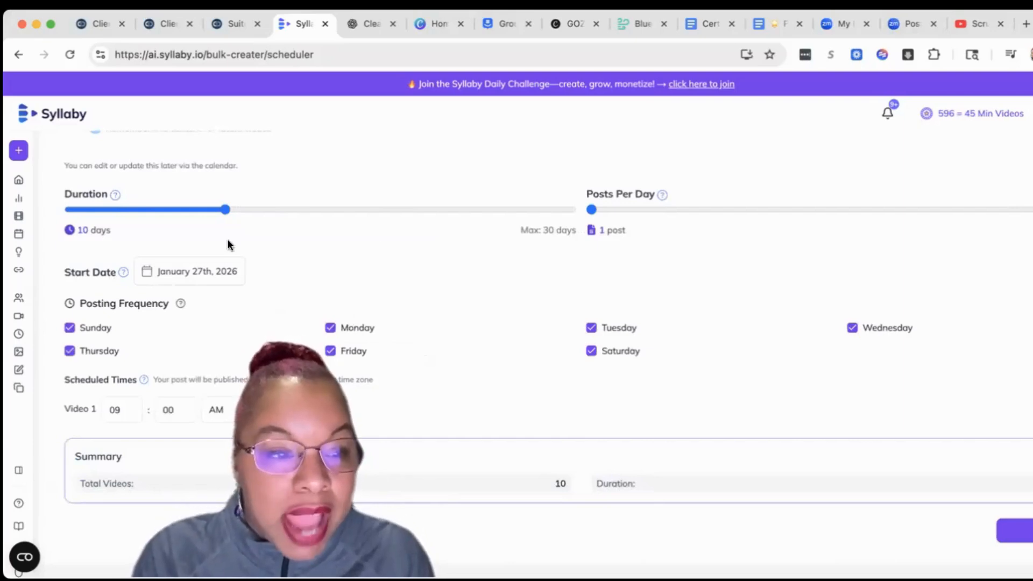
{"action": "scroll", "coordinate": [43, 199], "scroll_direction": "up", "scroll_amount": 8}
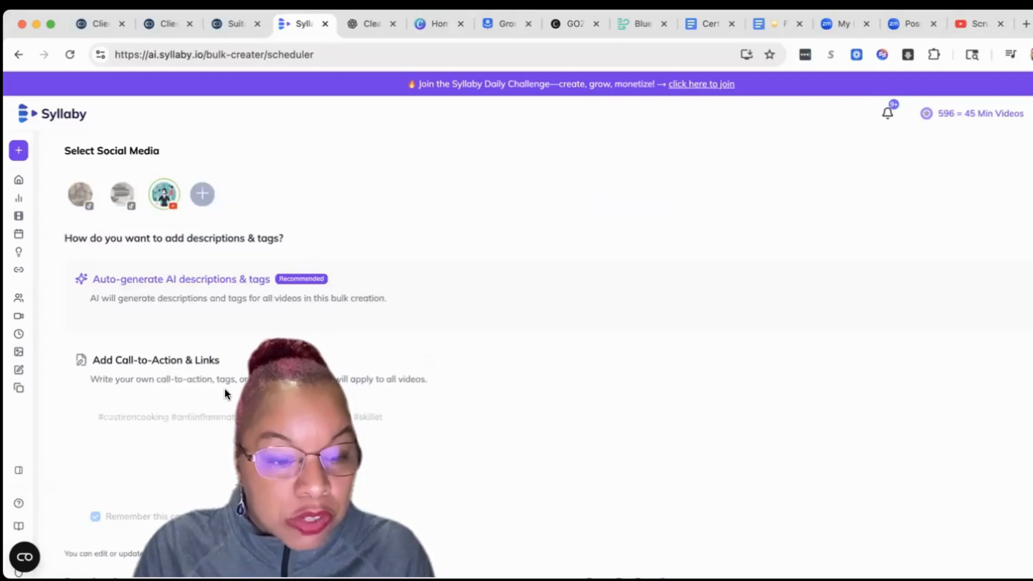
{"action": "scroll", "coordinate": [222, 388], "scroll_direction": "down", "scroll_amount": 4}
{"action": "scroll", "coordinate": [226, 203], "scroll_direction": "down", "scroll_amount": 4}
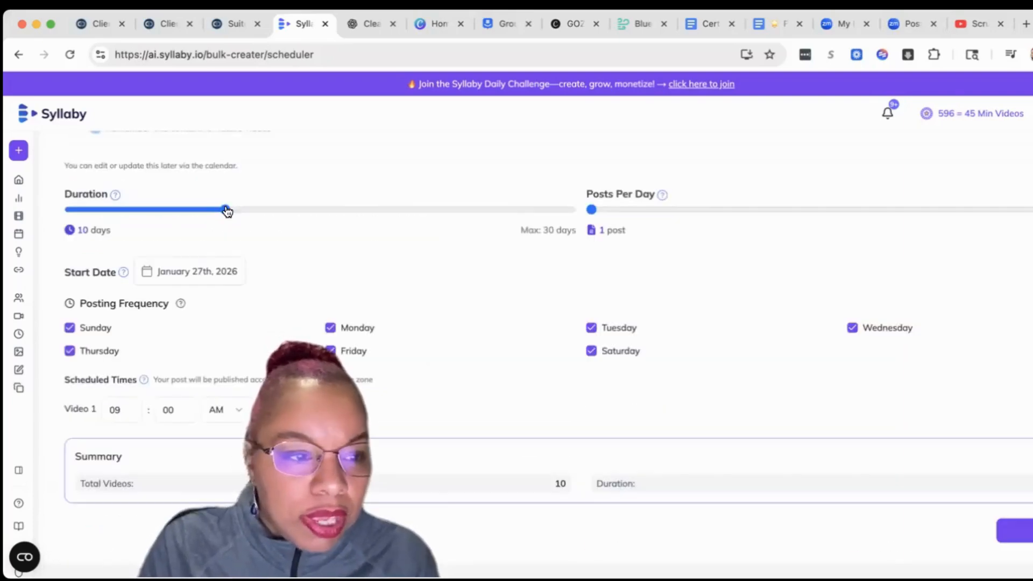
{"action": "left_click", "coordinate": [136, 210]}
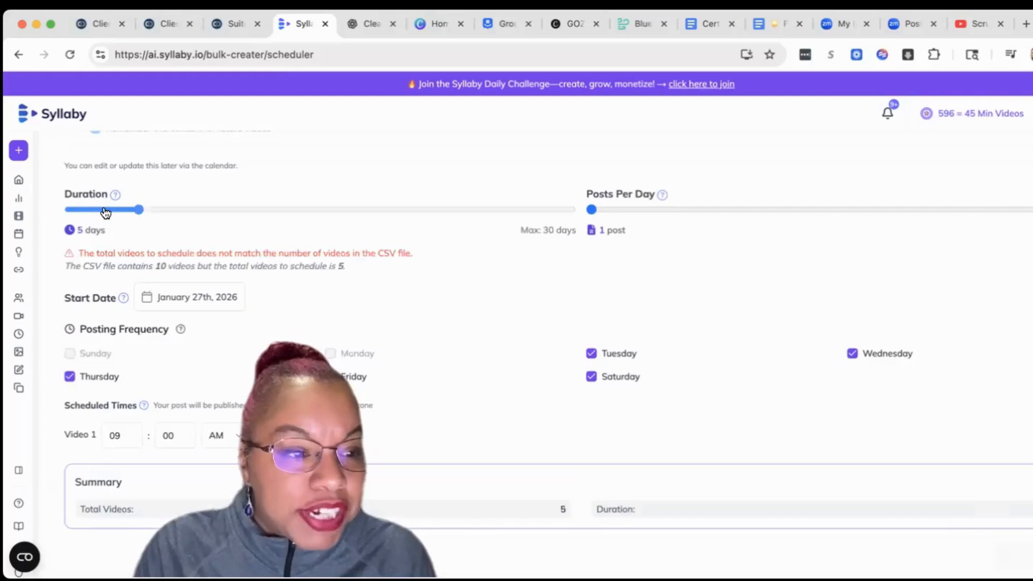
{"action": "left_click", "coordinate": [90, 212]}
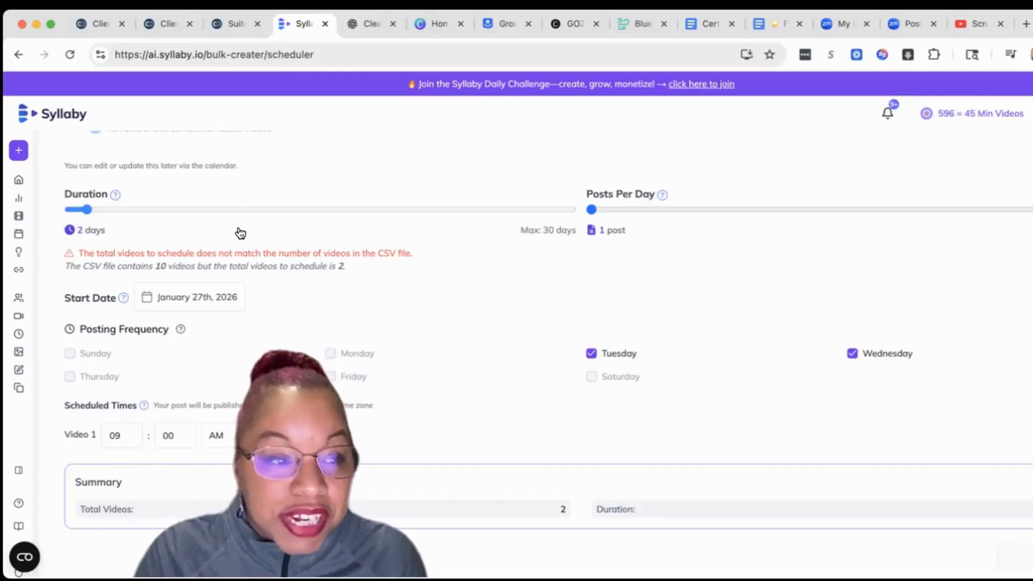
{"action": "left_click_drag", "start_coordinate": [188, 230], "coordinate": [237, 225]}
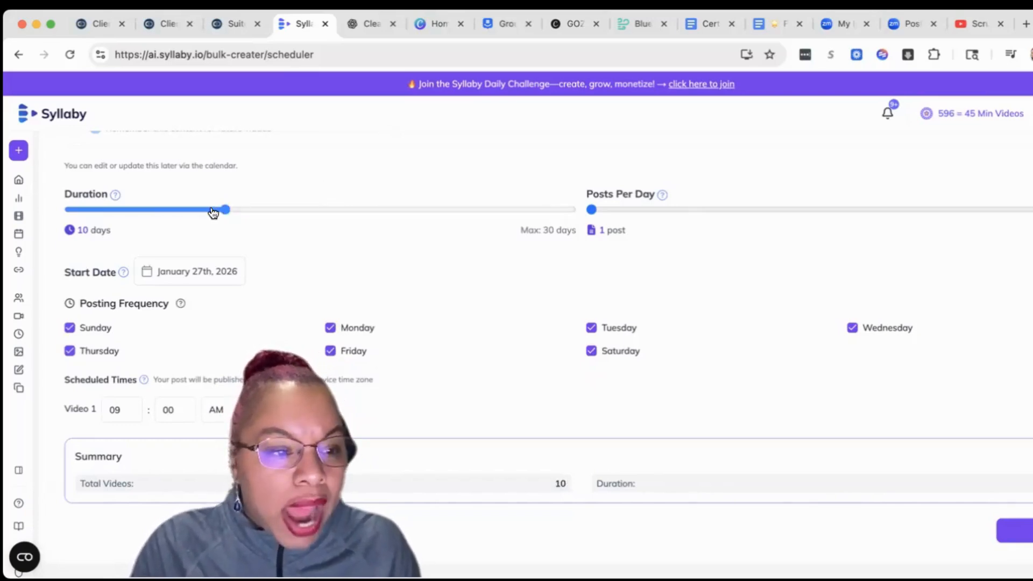
- Set the scheduler's duration to 5 days with 2 posts per day
{"action": "left_click", "coordinate": [168, 218]}
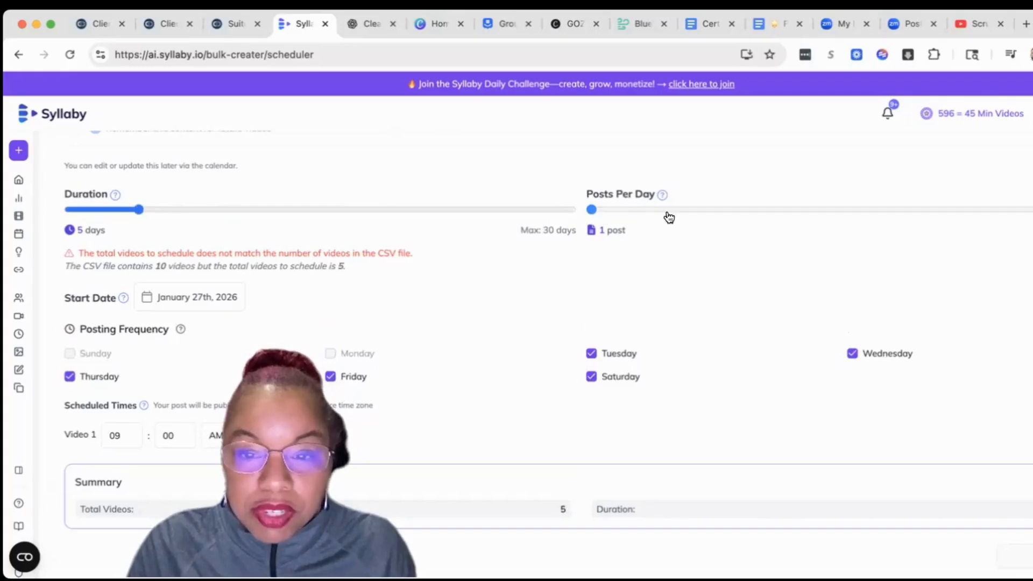
{"action": "left_click", "coordinate": [717, 211]}
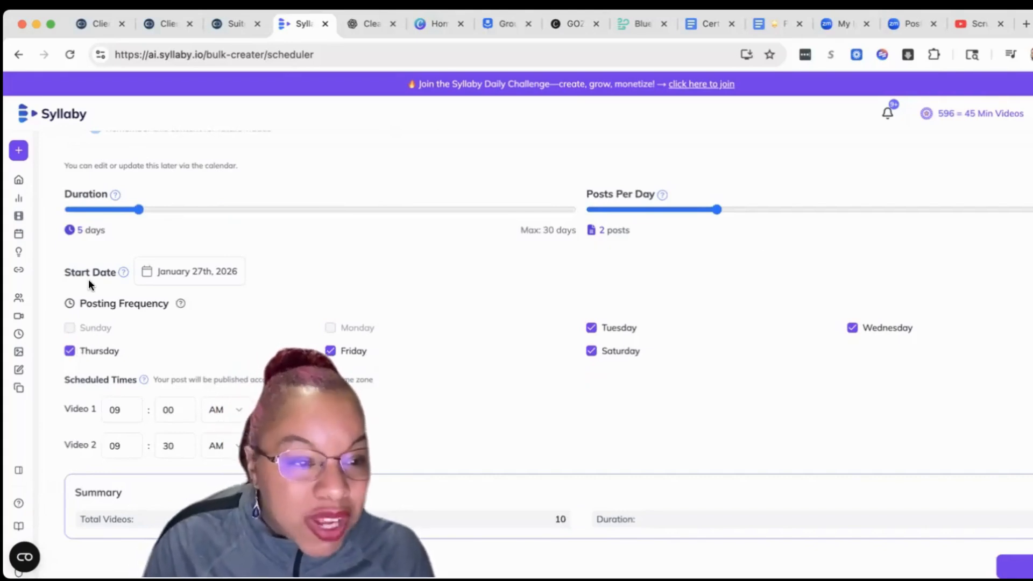
- Schedule video 1 for 07:00 AM and video 2 for 08:30 PM, and continue to the video creation settings
{"action": "scroll", "coordinate": [196, 314], "scroll_direction": "down", "scroll_amount": 1}
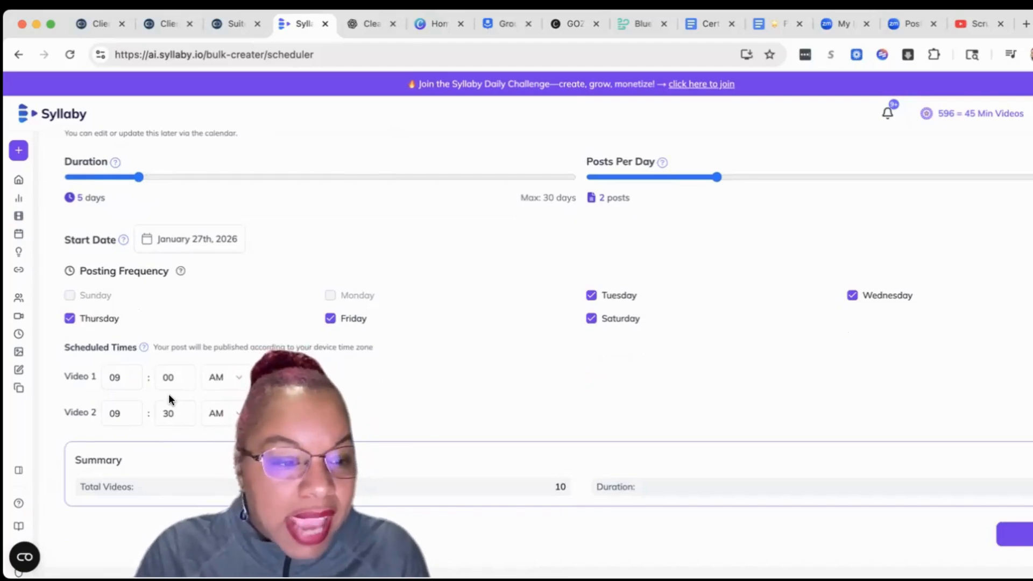
{"action": "scroll", "coordinate": [215, 399], "scroll_direction": "down", "scroll_amount": 1}
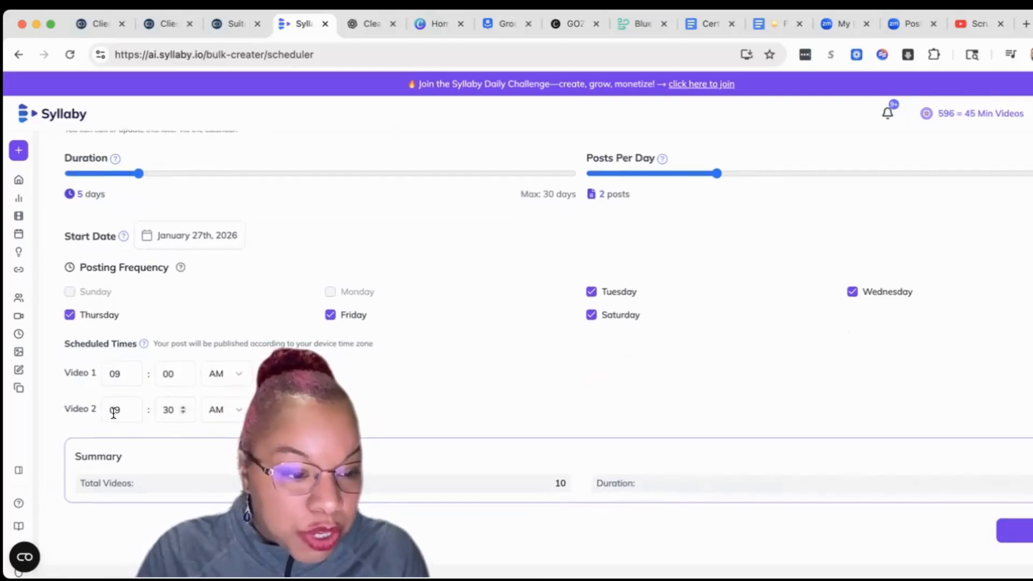
{"action": "left_click", "coordinate": [216, 409]}
{"action": "left_click", "coordinate": [220, 461]}
{"action": "left_click", "coordinate": [129, 412]}
{"action": "left_click", "coordinate": [129, 412]}
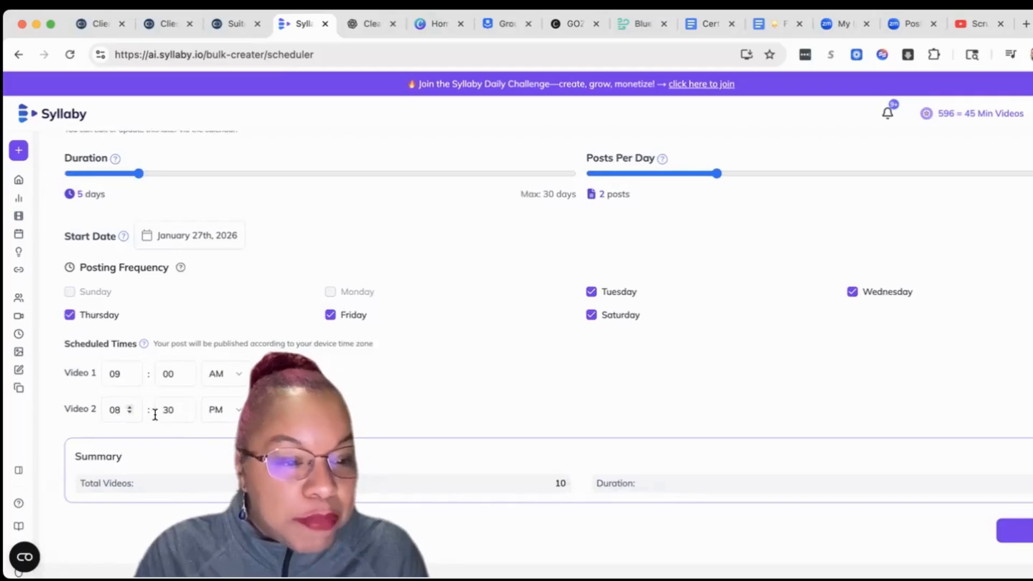
{"action": "left_click", "coordinate": [128, 374]}
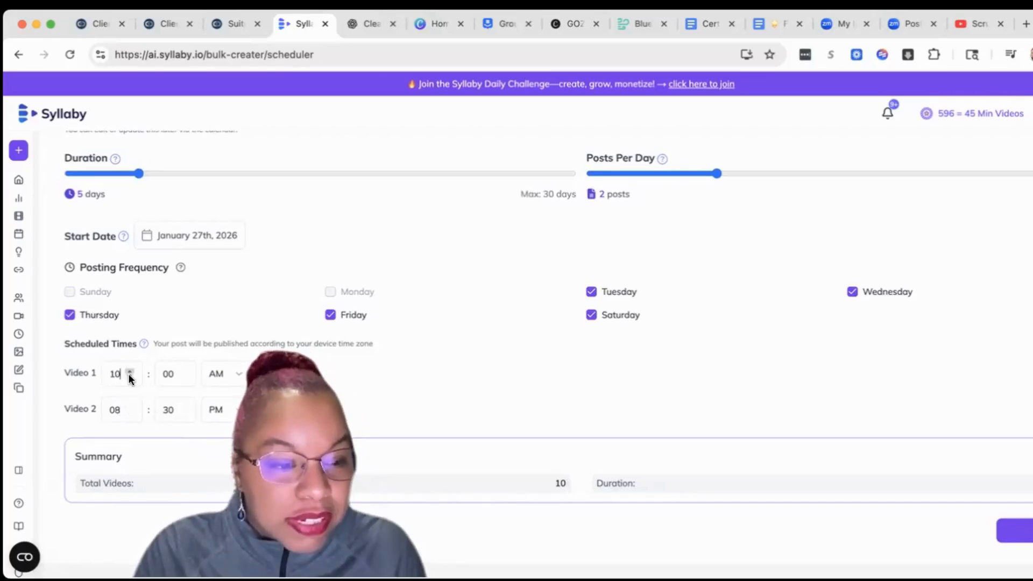
{"action": "left_click", "coordinate": [128, 375]}
{"action": "left_click", "coordinate": [128, 375]}
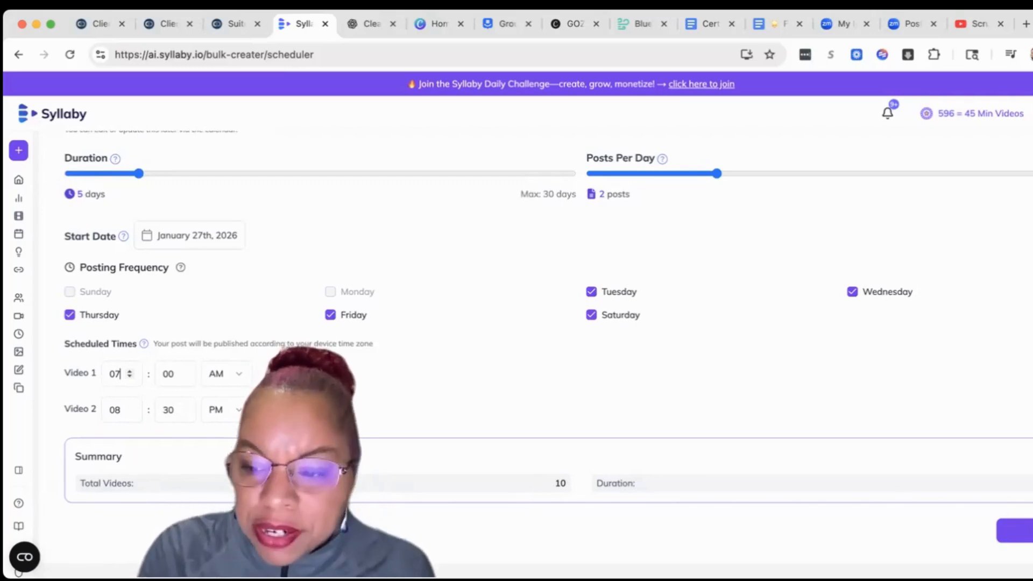
{"action": "left_click", "coordinate": [1031, 532]}
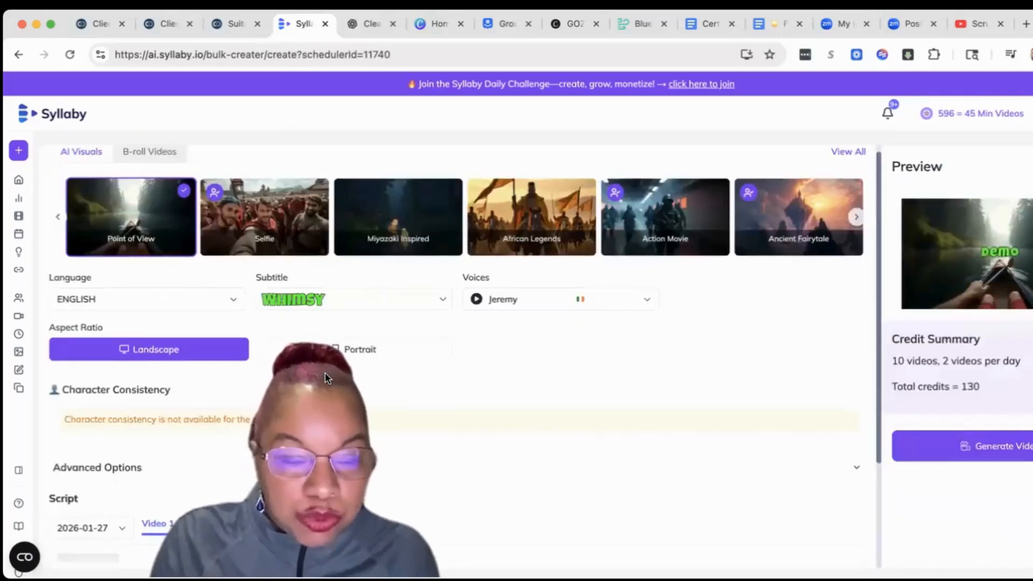
- Browse the AI visual styles and choose Cinematic Realism for the bulk videos
{"action": "left_click", "coordinate": [855, 220]}
{"action": "left_click", "coordinate": [855, 221]}
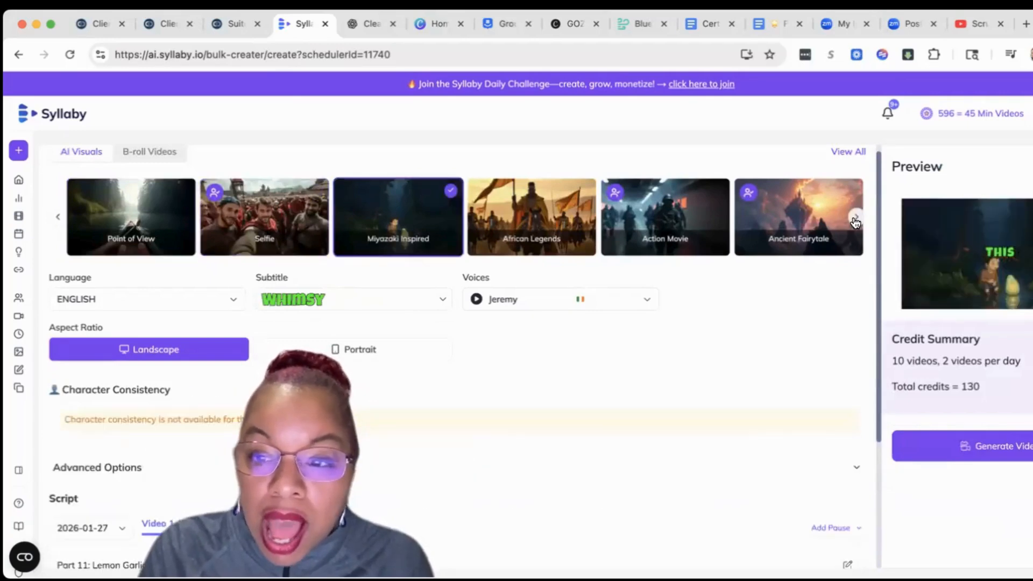
{"action": "left_click", "coordinate": [855, 221]}
{"action": "left_click", "coordinate": [856, 221]}
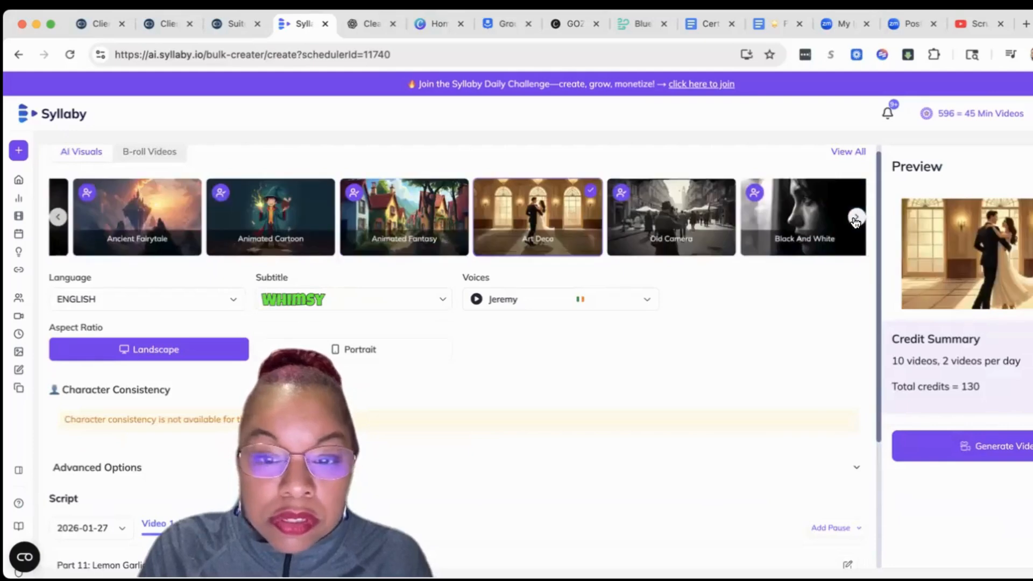
{"action": "left_click", "coordinate": [855, 221]}
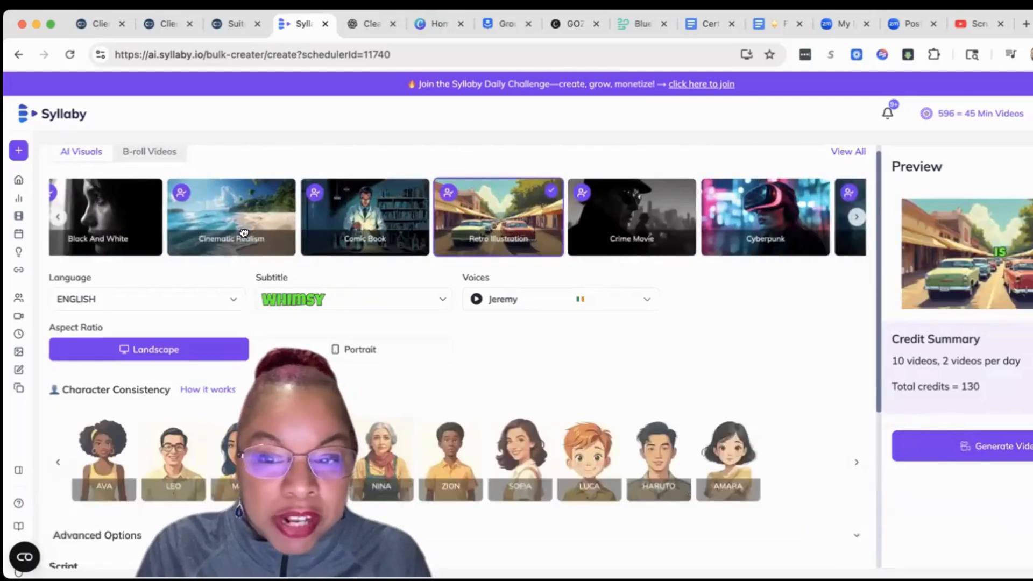
{"action": "left_click", "coordinate": [246, 235]}
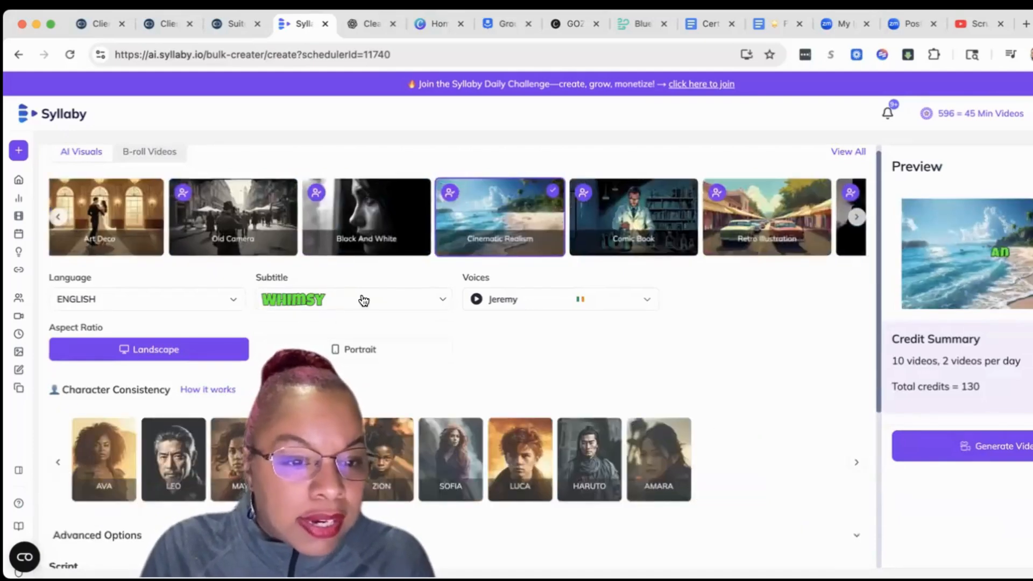
- Choose the Lumen subtitle style and the Portrait aspect ratio for the videos
{"action": "left_click", "coordinate": [415, 299]}
{"action": "scroll", "coordinate": [356, 446], "scroll_direction": "down", "scroll_amount": 5}
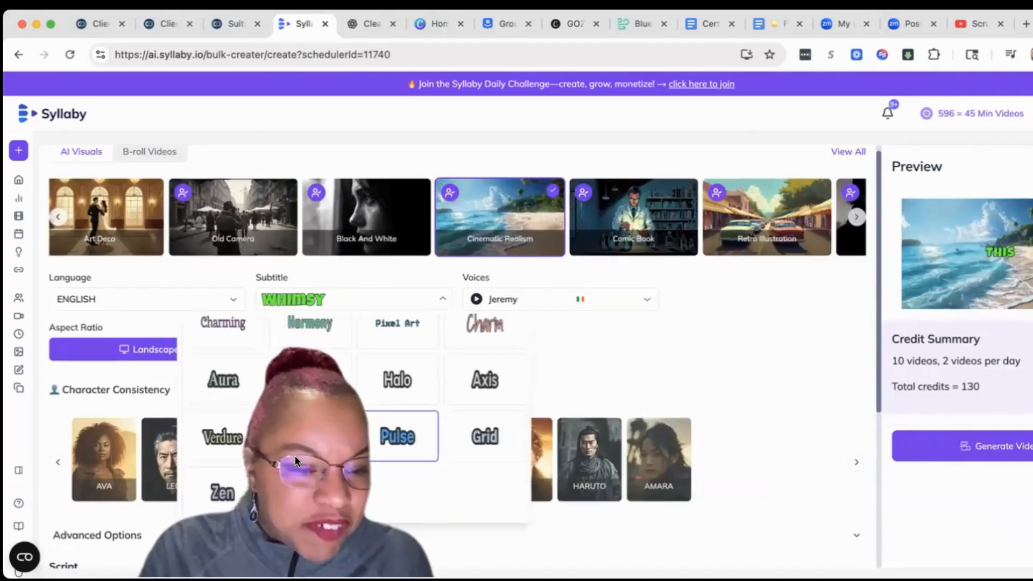
{"action": "left_click", "coordinate": [311, 389]}
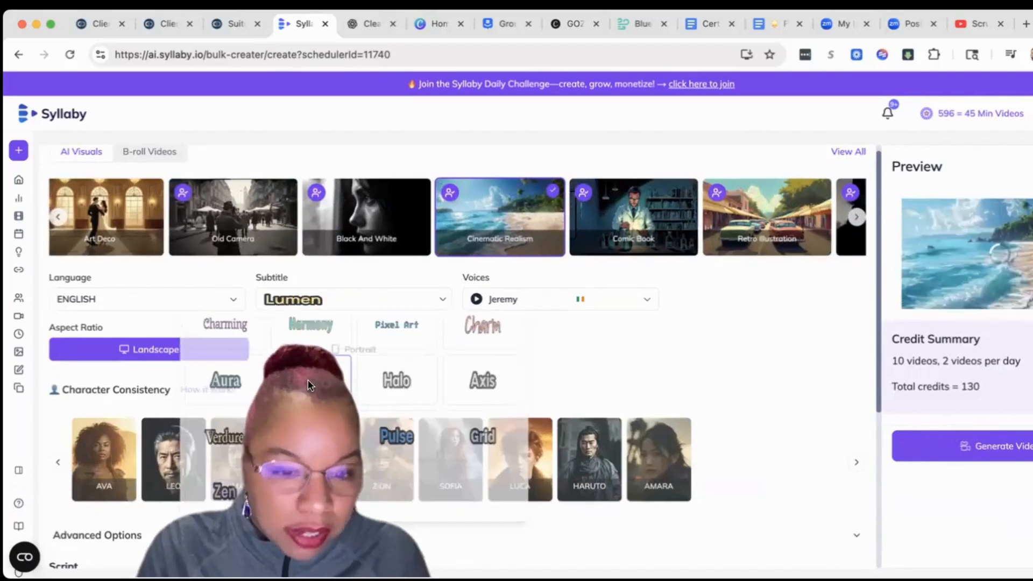
{"action": "left_click", "coordinate": [332, 310]}
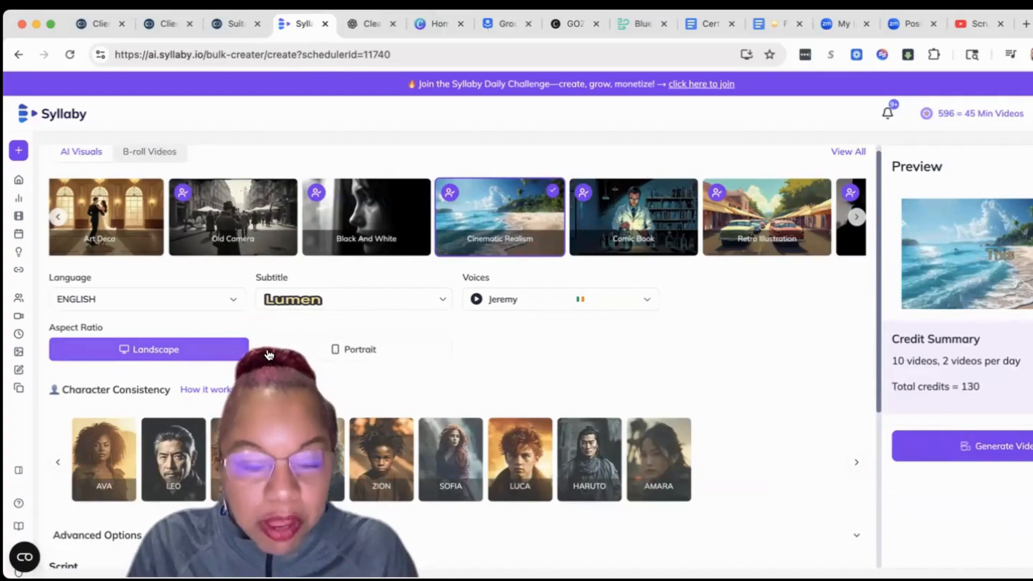
{"action": "left_click", "coordinate": [297, 352]}
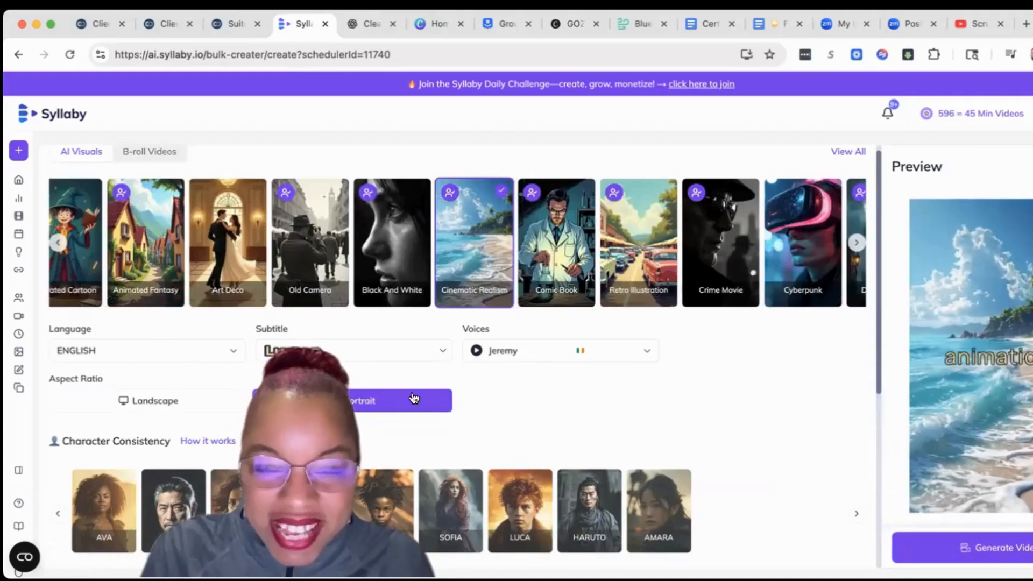
- Check the script and credit summary, generate the bulk videos, and go to the video and asset library
{"action": "scroll", "coordinate": [415, 392], "scroll_direction": "down", "scroll_amount": 1}
{"action": "scroll", "coordinate": [122, 313], "scroll_direction": "down", "scroll_amount": 5}
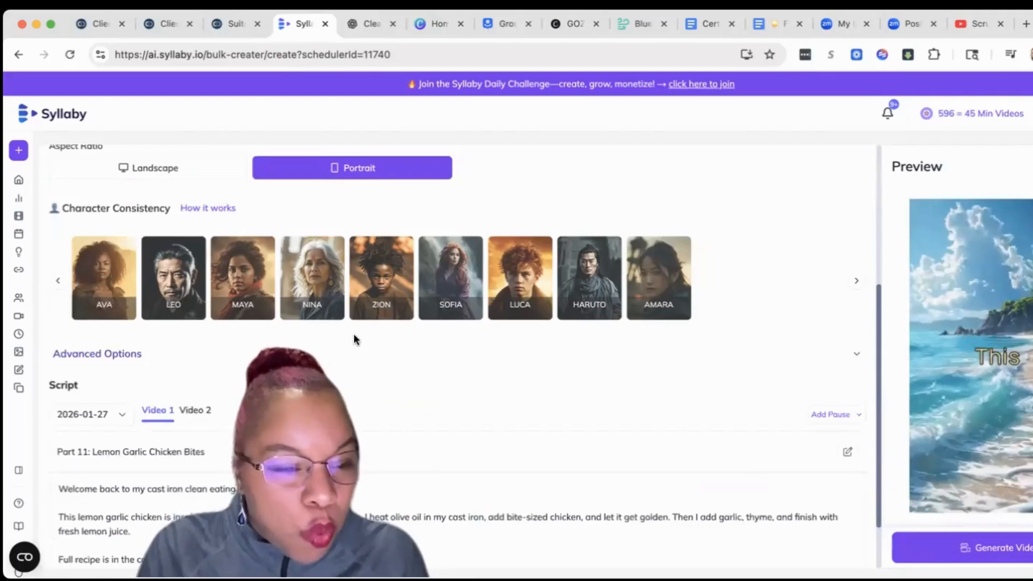
{"action": "scroll", "coordinate": [355, 387], "scroll_direction": "down", "scroll_amount": 1}
{"action": "scroll", "coordinate": [118, 377], "scroll_direction": "down", "scroll_amount": 1}
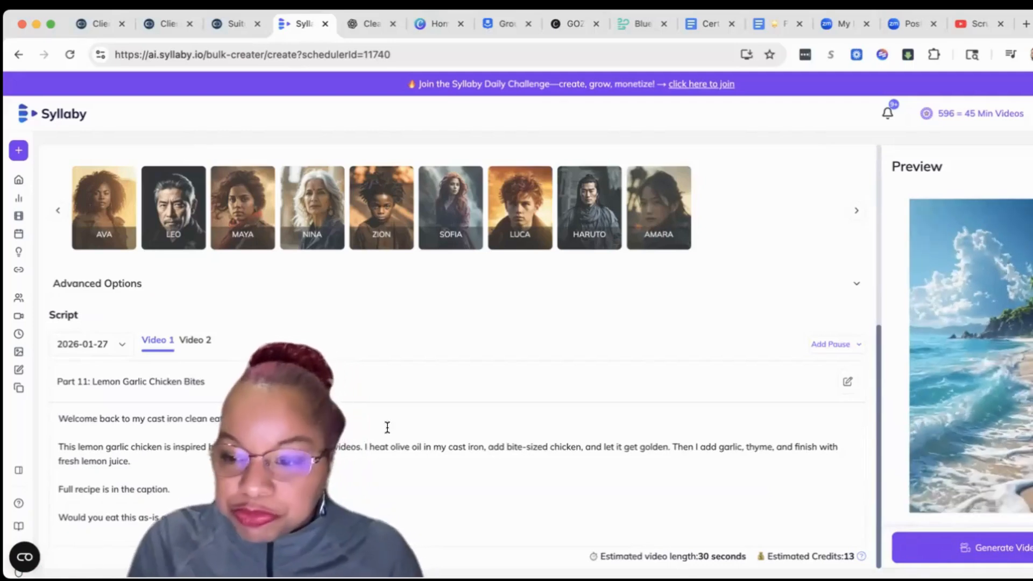
{"action": "scroll", "coordinate": [715, 486], "scroll_direction": "down", "scroll_amount": 1}
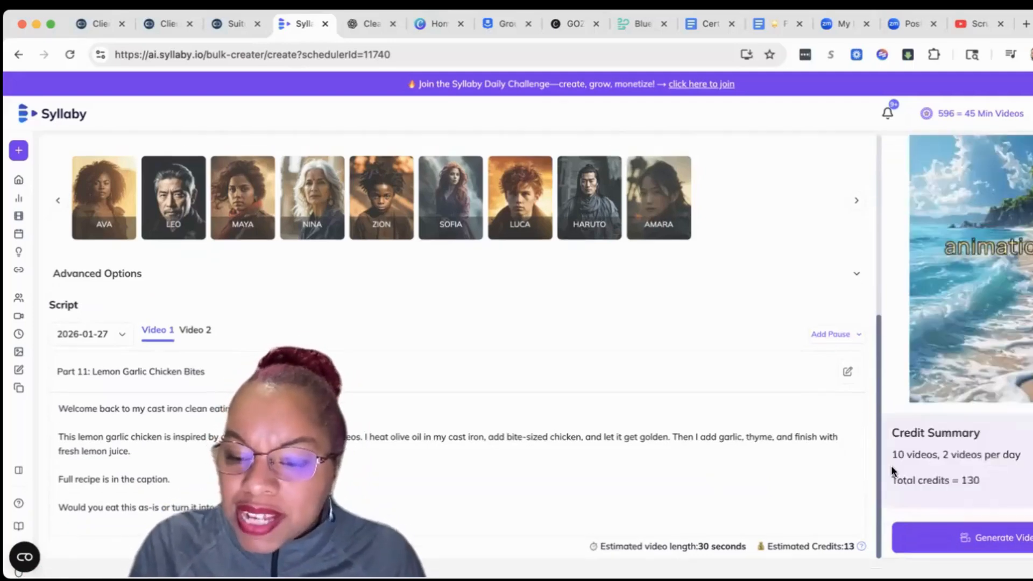
{"action": "scroll", "coordinate": [953, 475], "scroll_direction": "down", "scroll_amount": 1}
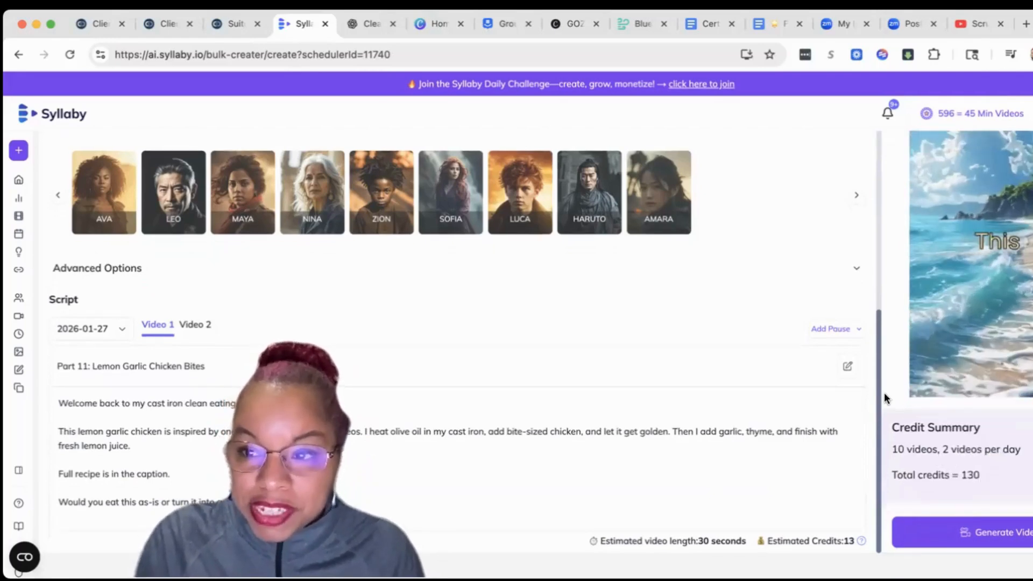
{"action": "left_click", "coordinate": [923, 539]}
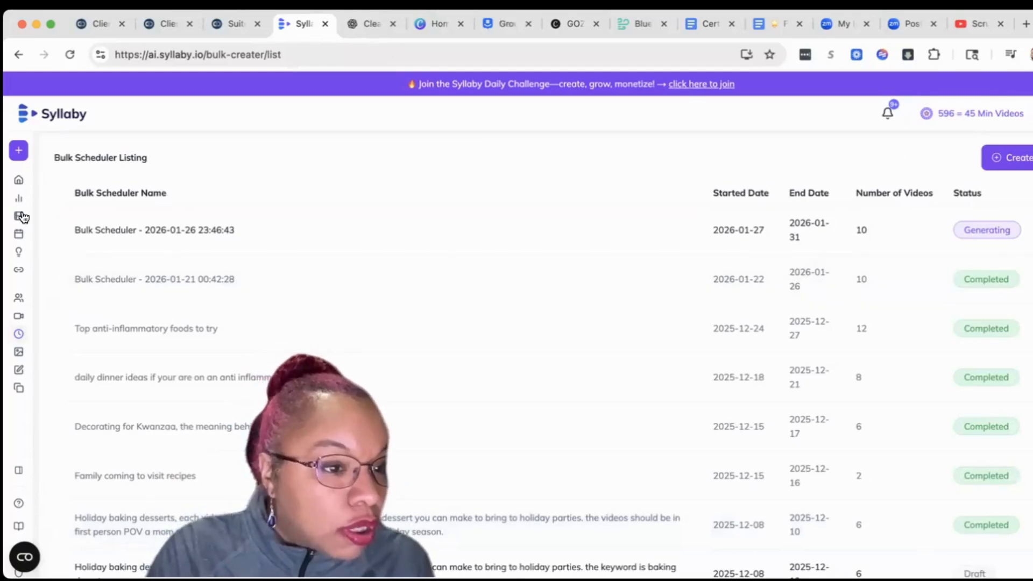
{"action": "left_click", "coordinate": [20, 216]}
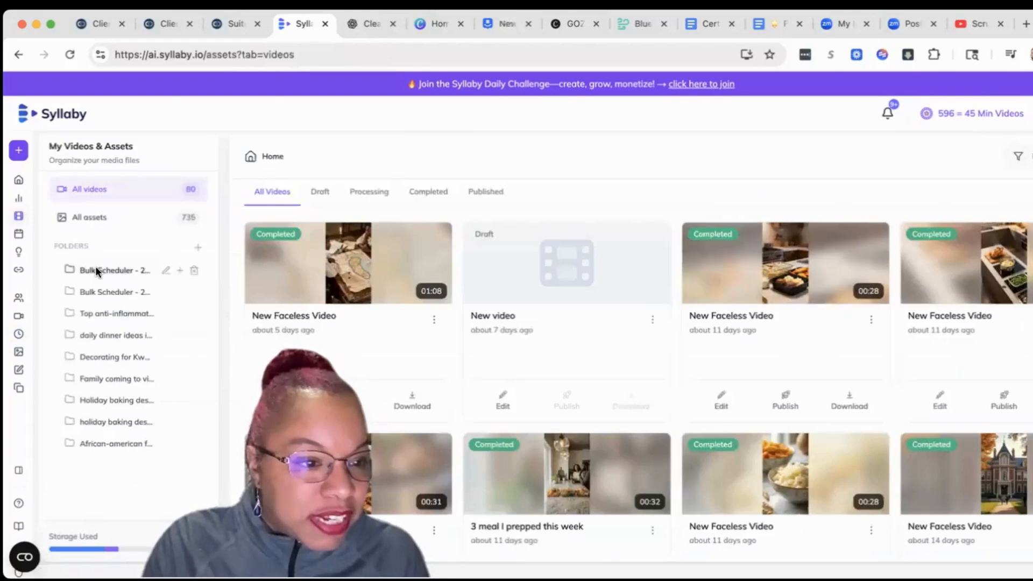
- View the newly generated videos in the newest Bulk Scheduler folder and open the Bulk Scheduler folder dated 2026-01-21
{"action": "left_click", "coordinate": [96, 269]}
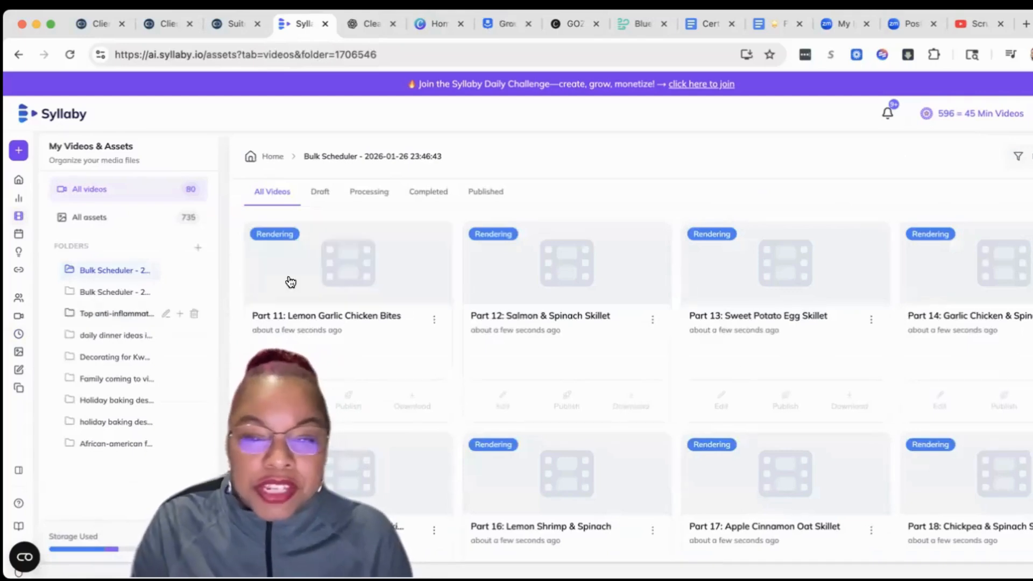
{"action": "left_click", "coordinate": [115, 291]}
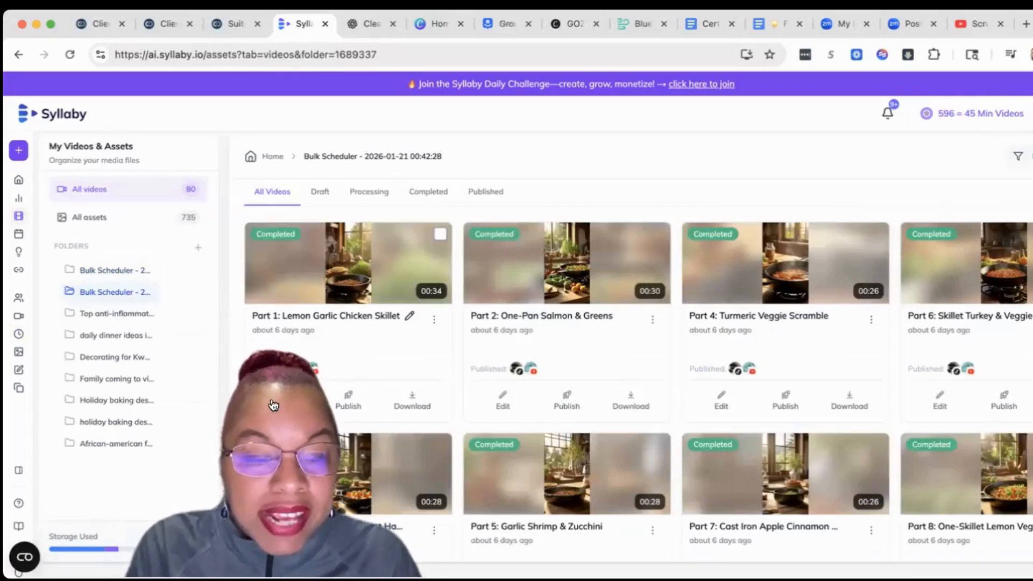
- Inspect the scene editor and the post scheduling form of Part 1: Lemon Garlic Chicken Skillet, and return to the folder's videos
{"action": "left_click", "coordinate": [408, 382]}
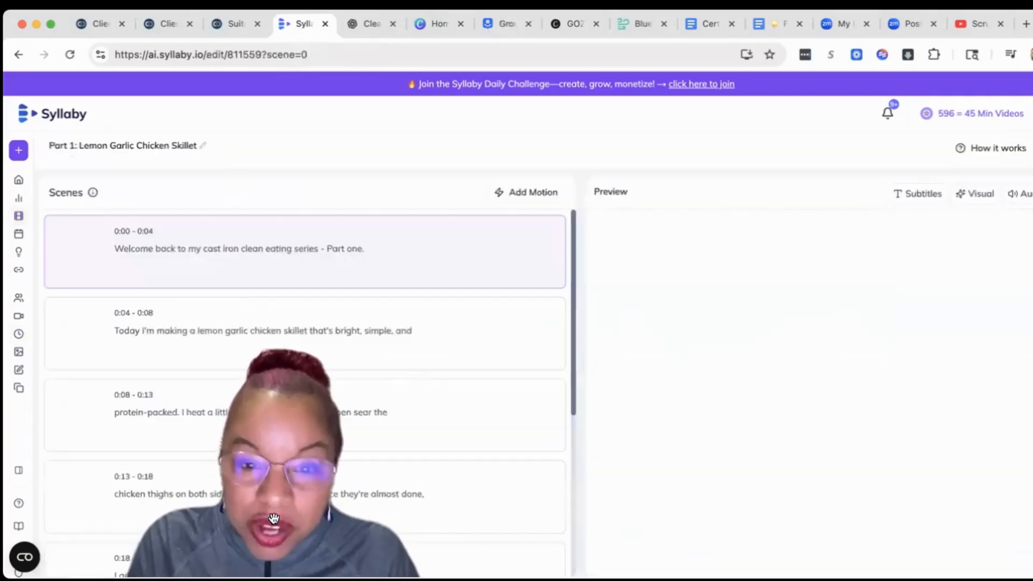
{"action": "left_click", "coordinate": [16, 55]}
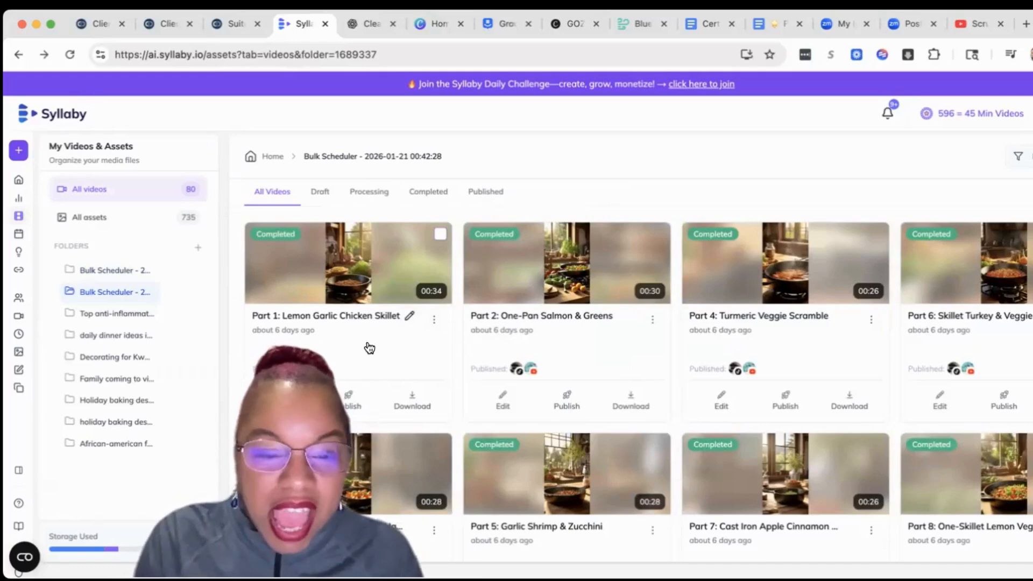
{"action": "left_click", "coordinate": [340, 404]}
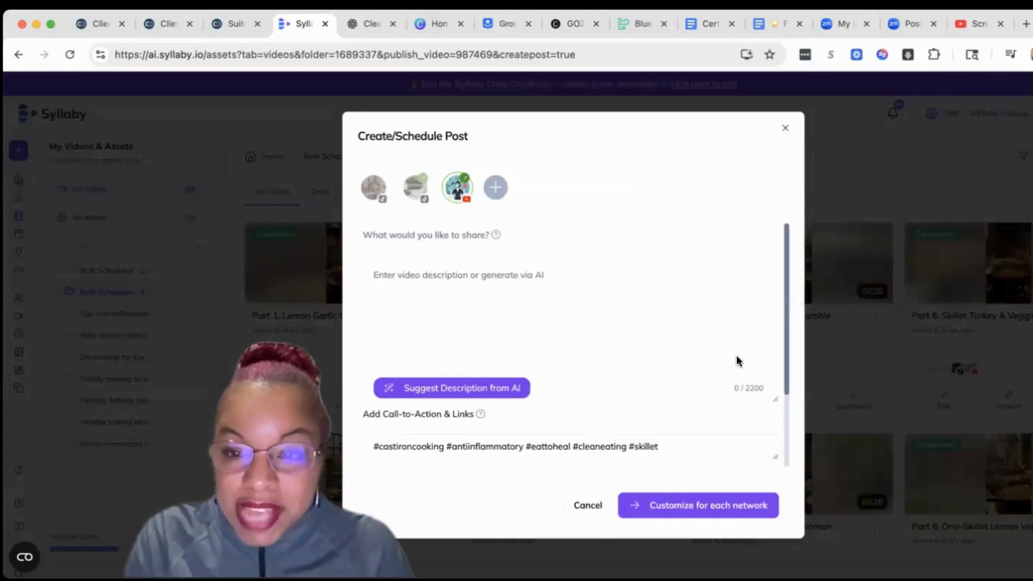
{"action": "scroll", "coordinate": [737, 359], "scroll_direction": "down", "scroll_amount": 3}
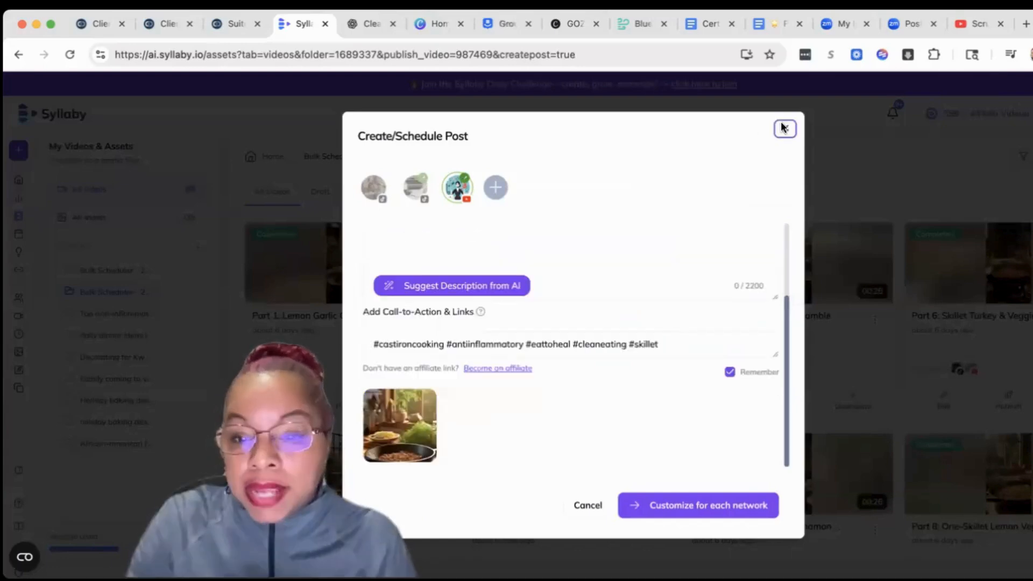
{"action": "left_click", "coordinate": [782, 128]}
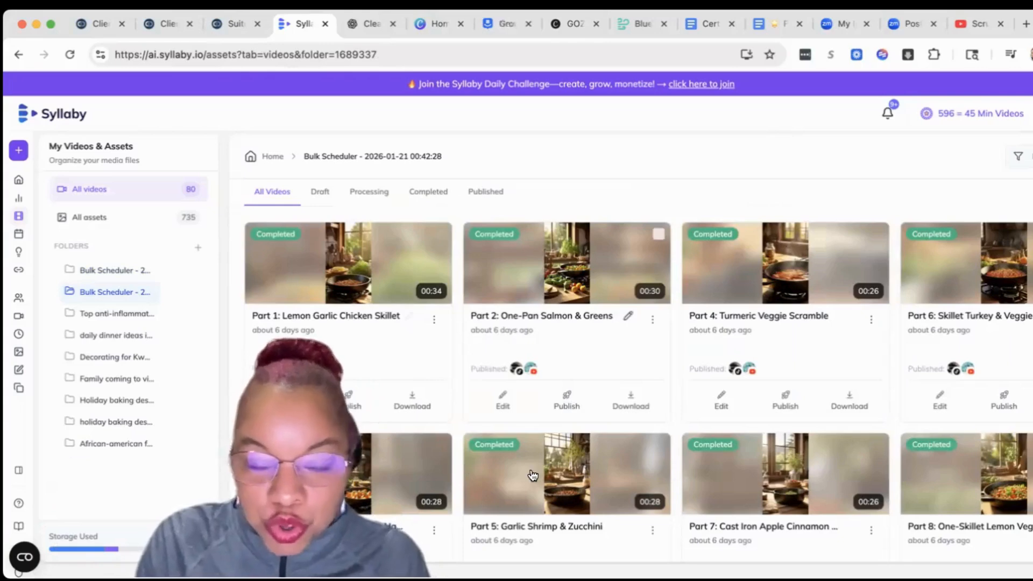
{"action": "scroll", "coordinate": [530, 478], "scroll_direction": "down", "scroll_amount": 3}
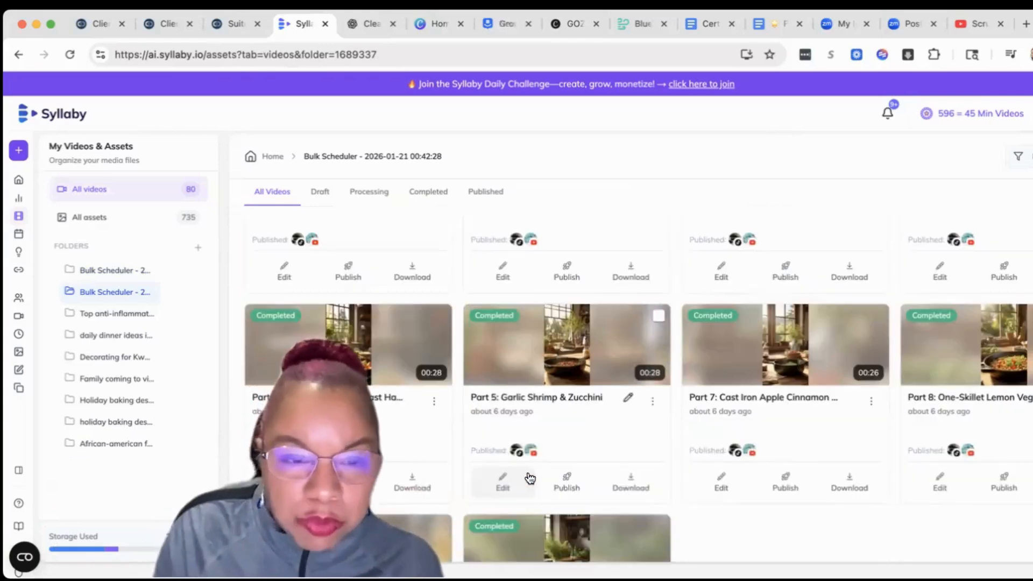